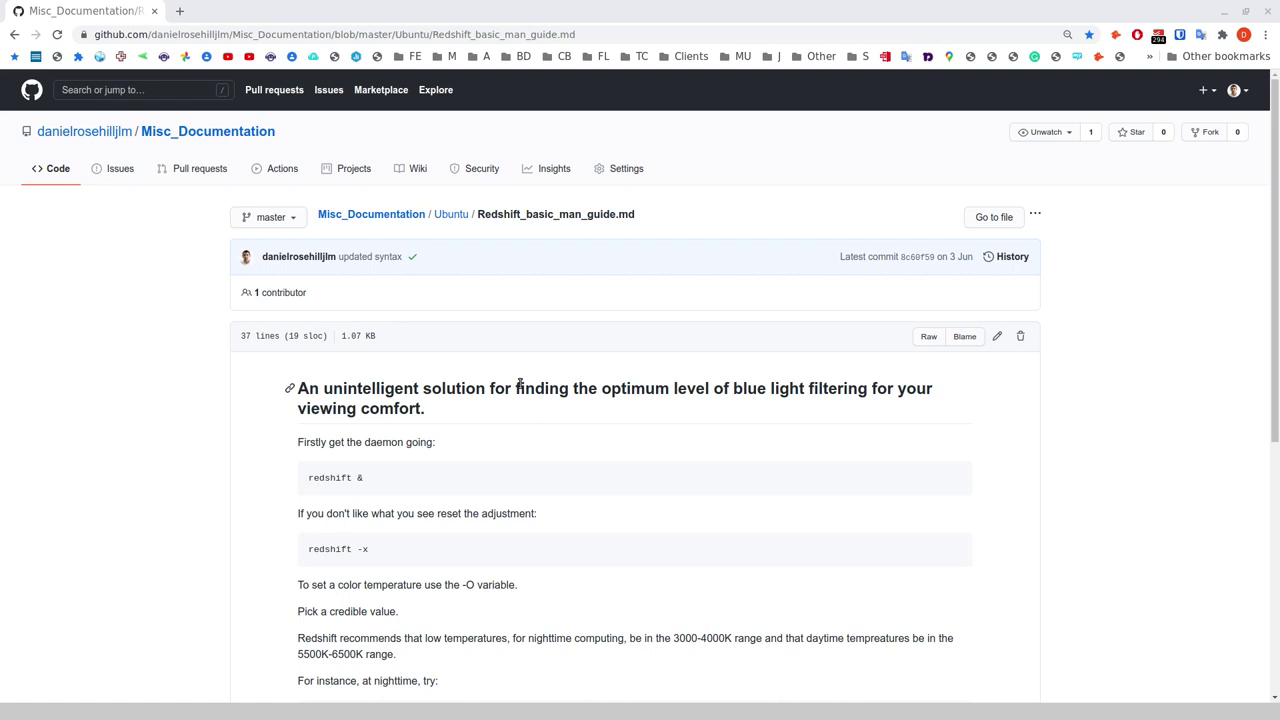
# Step: Scroll the Redshift_basic_man_guide.md page down to the redshift command examples
pyautogui.scroll(-2, 680, 430)
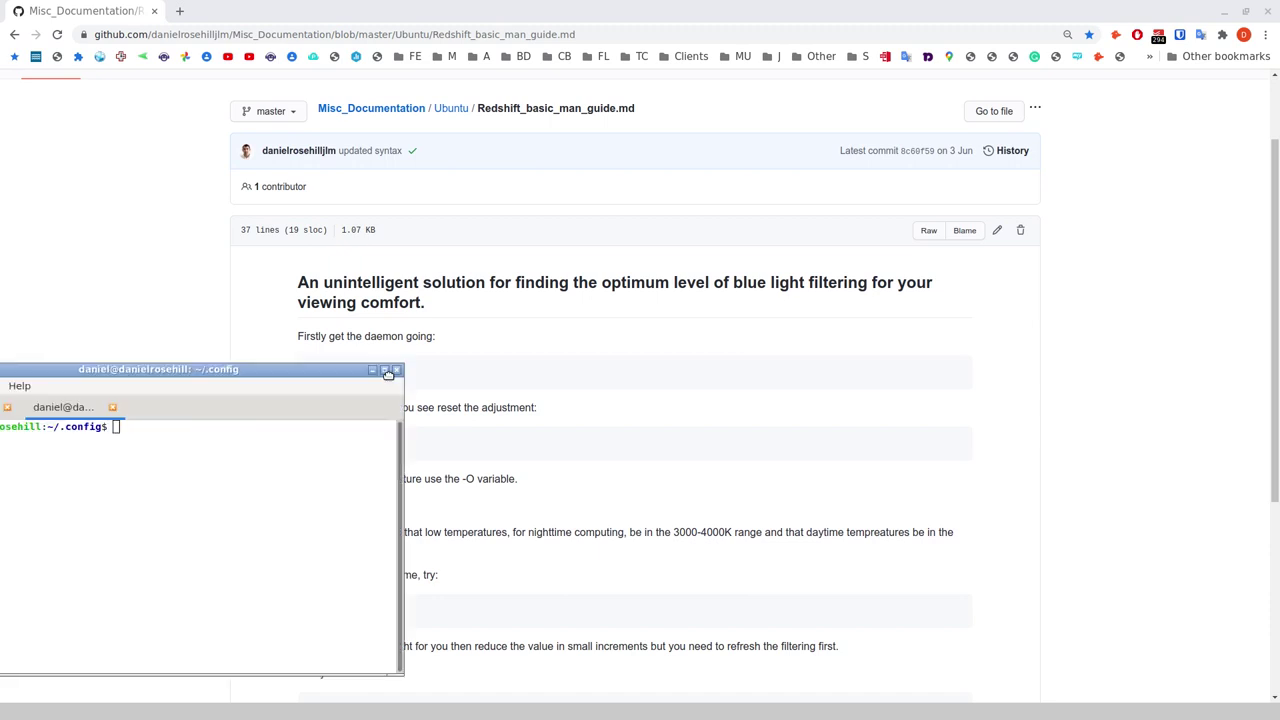
# Step: Move the terminal window to the top-right, beside the guide's command list
pyautogui.moveTo(386, 369); pyautogui.dragTo(1133, 87)
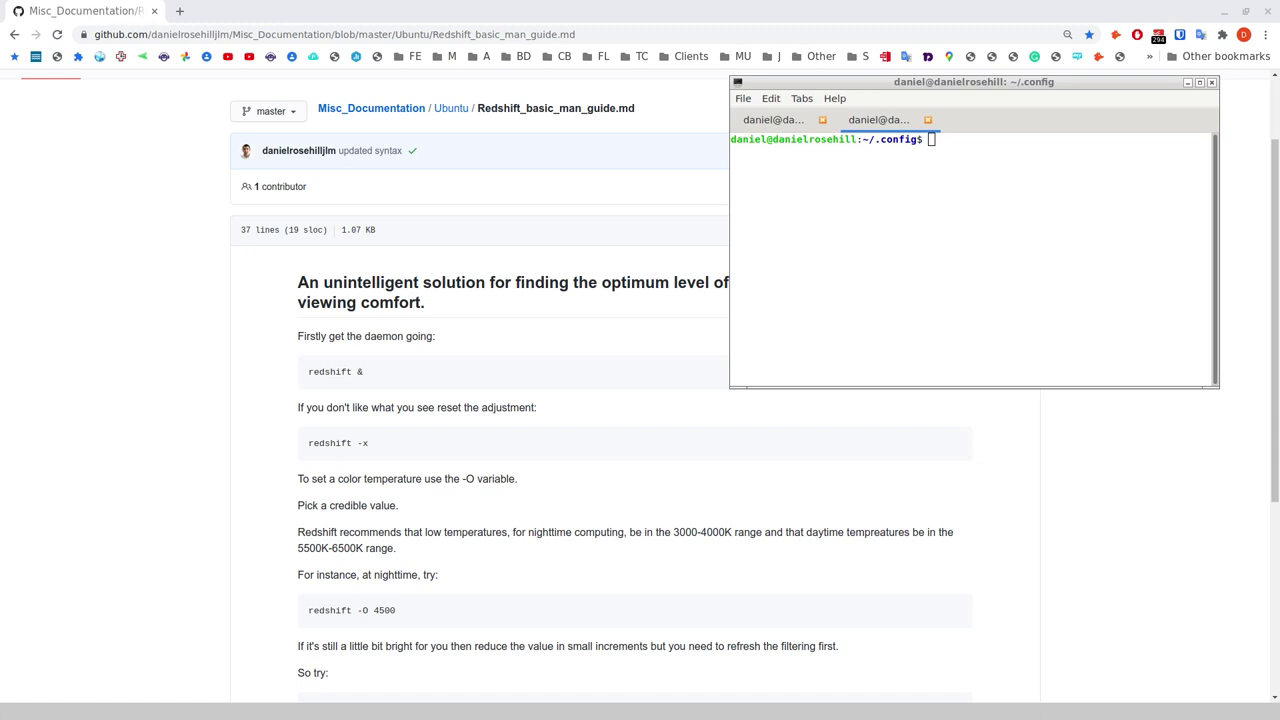
pyautogui.scroll(-1, 557, 350)
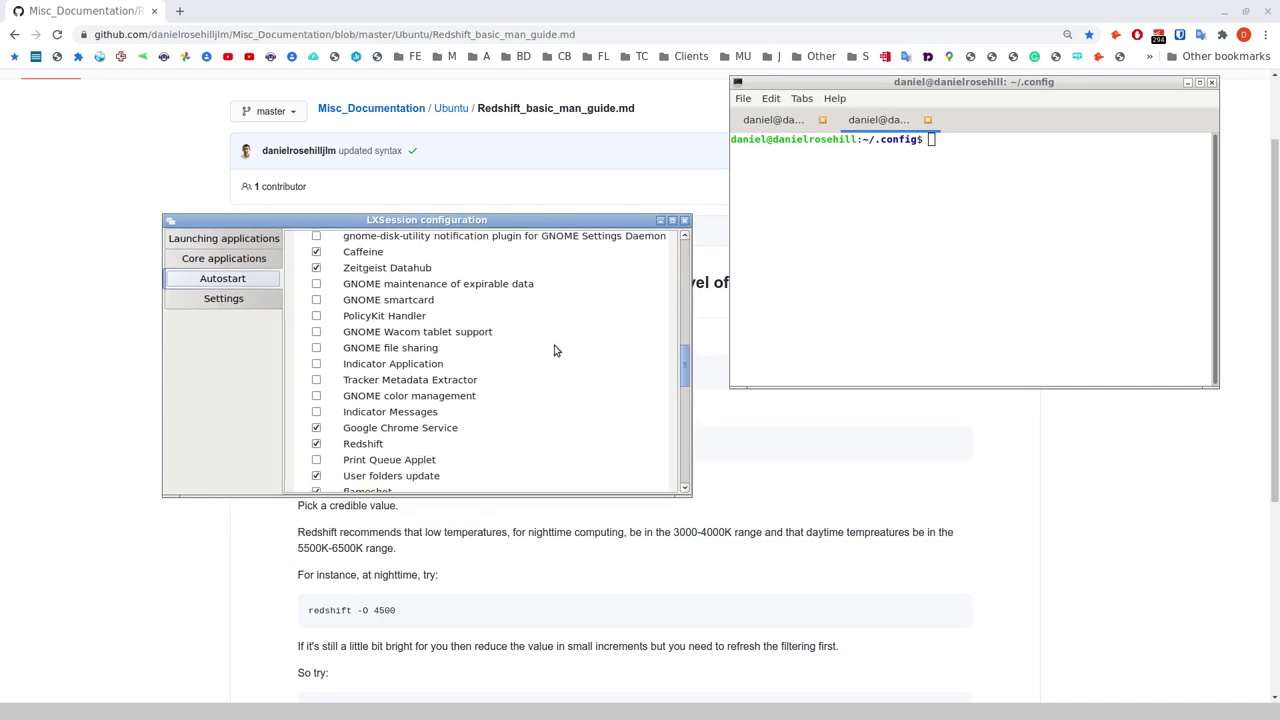
pyautogui.scroll(-1, 555, 348)
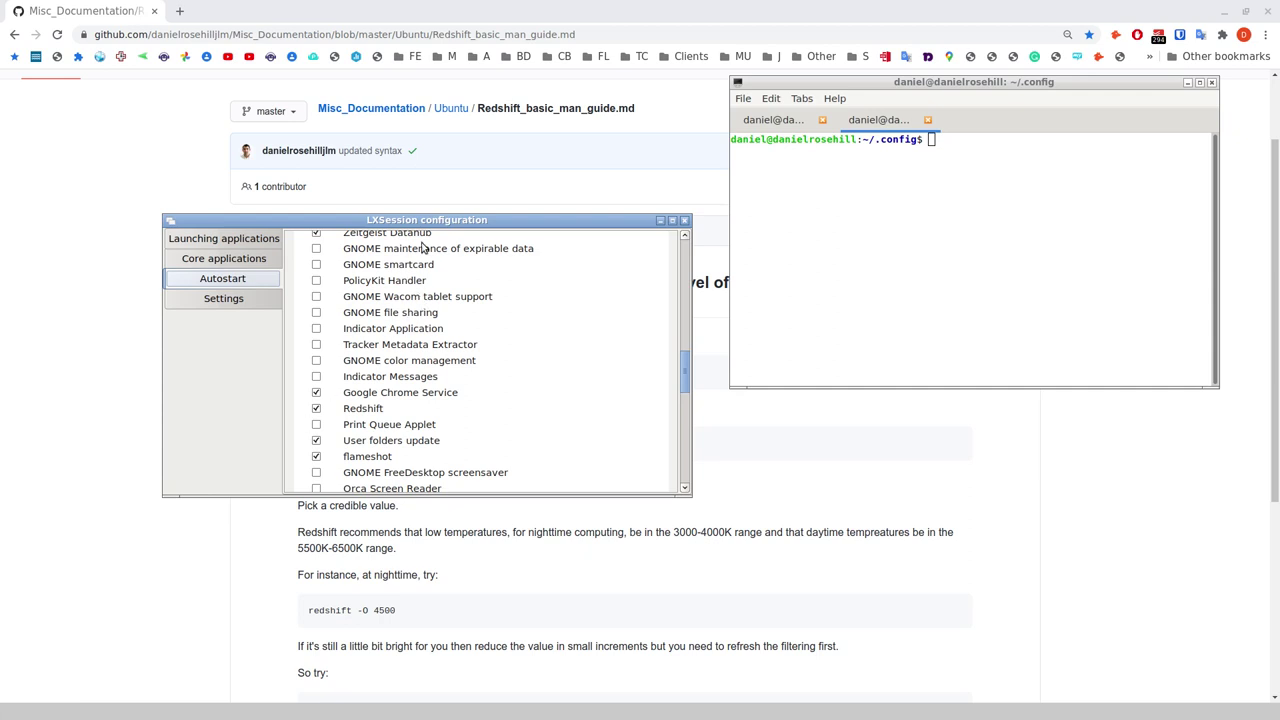
pyautogui.hotkey('alt', 'F4')
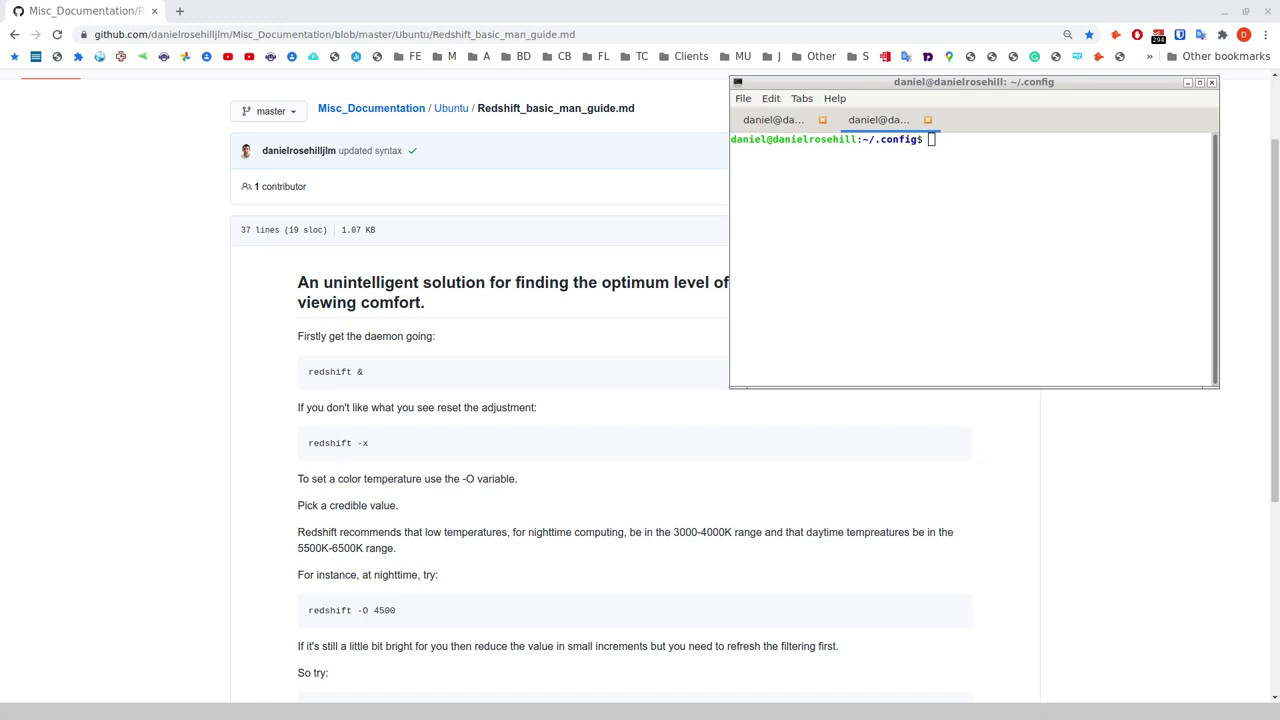
pyautogui.click(778, 121)
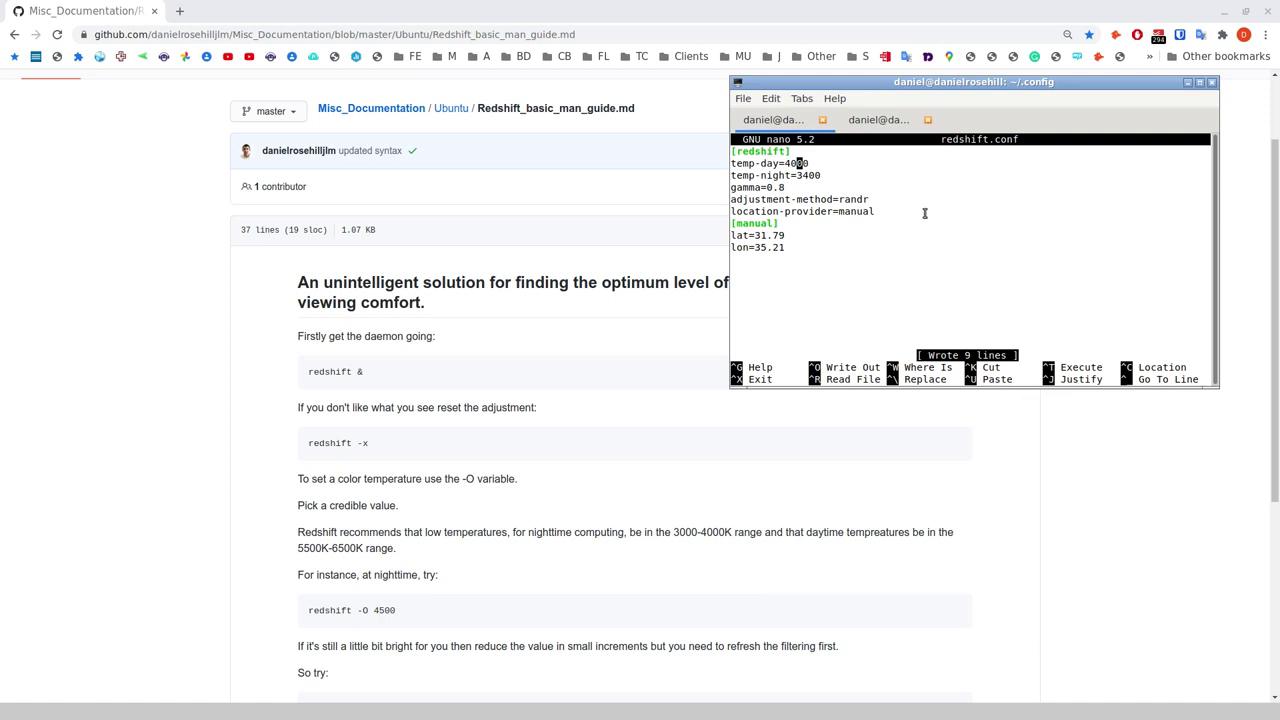
pyautogui.press('Right')
pyautogui.press('Right')
pyautogui.press('Down')
pyautogui.press('Down')
pyautogui.press('Down')
pyautogui.press('Down')
pyautogui.press('Down')
pyautogui.press('Down')
pyautogui.click(877, 121)
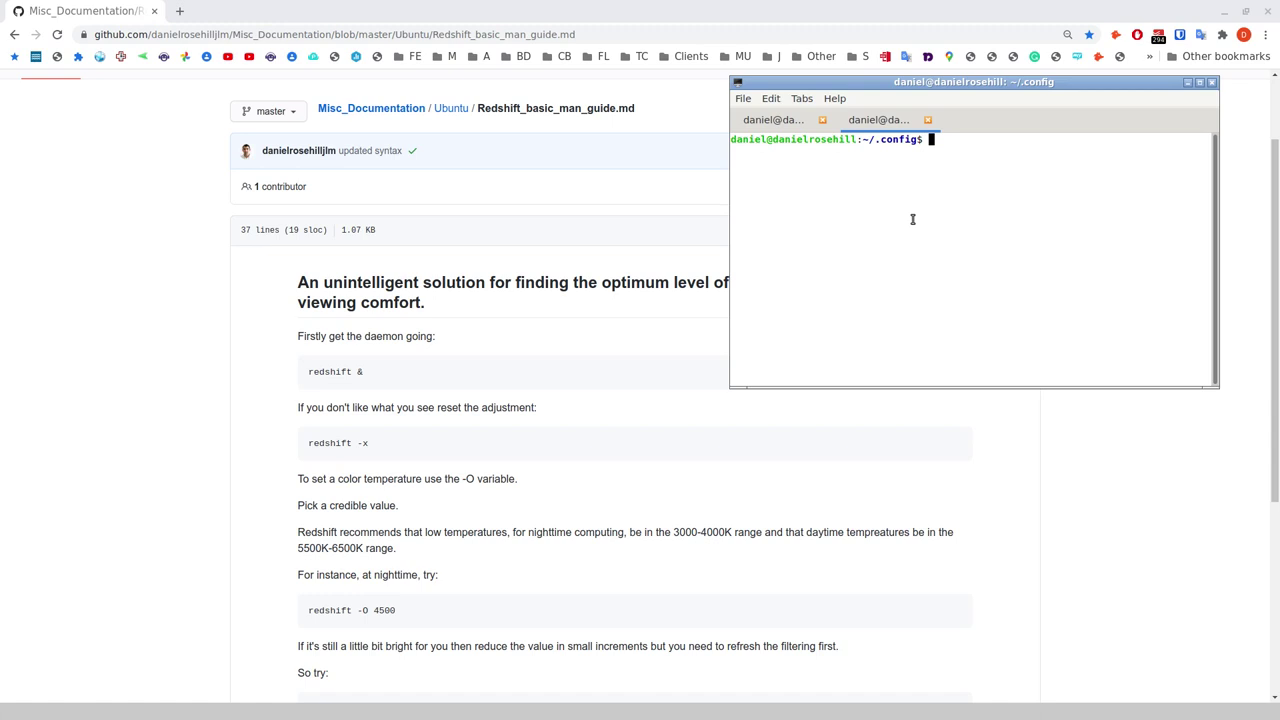
# Step: Kill the running redshift process with sudo pkill redshift and clear the terminal
pyautogui.write('sudo pkill redshift')
pyautogui.press('Return')
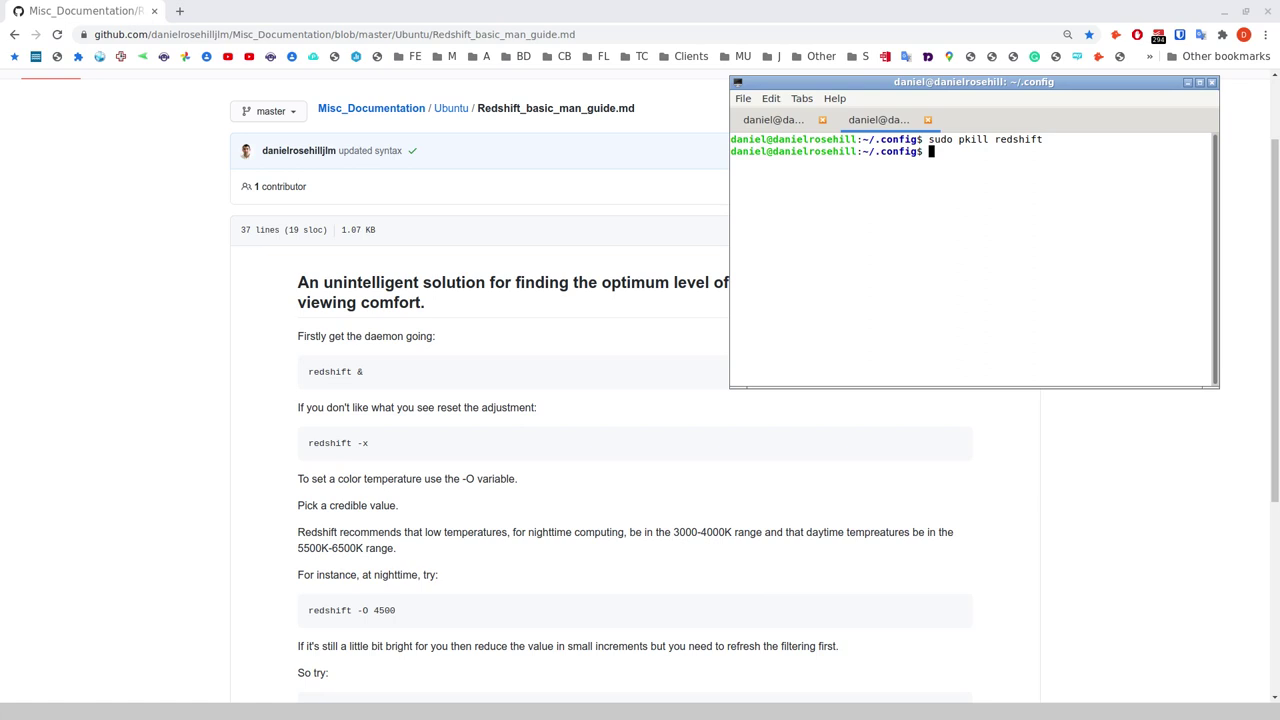
pyautogui.hotkey('ctrl', 'l')
# Step: Remove redshift's colour adjustment from the screen with redshift -x
pyautogui.click(979, 314)
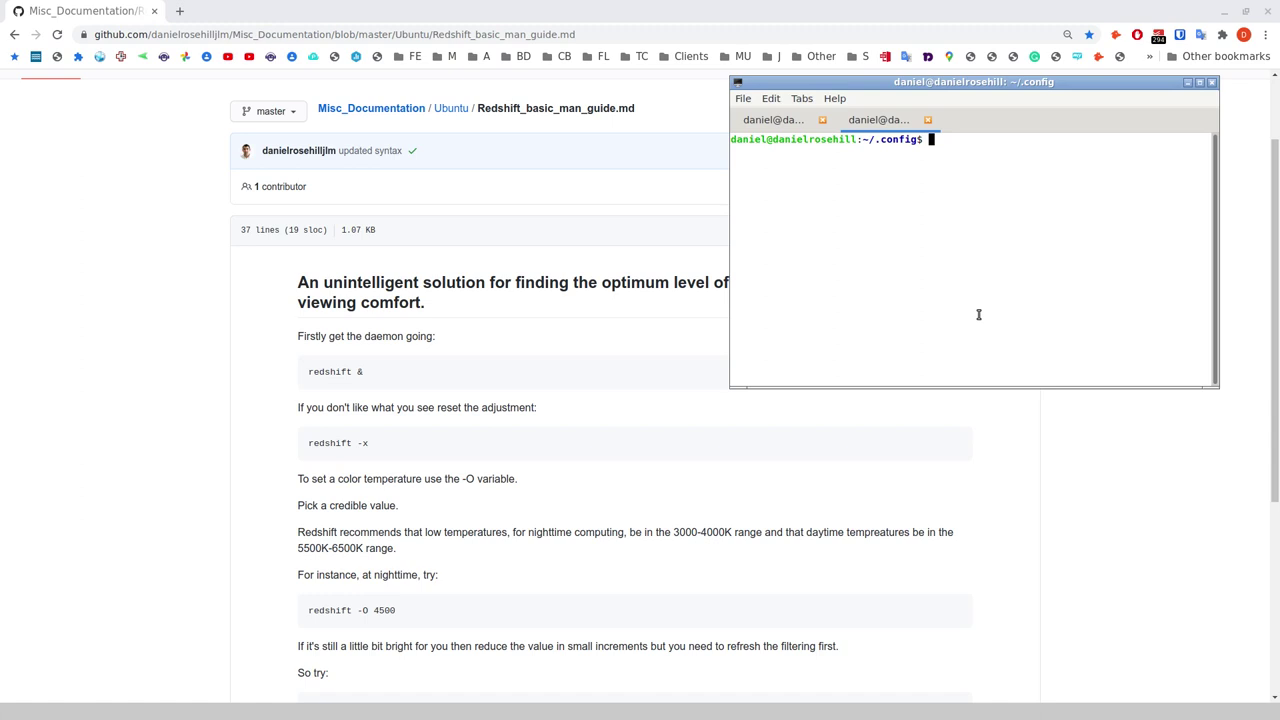
pyautogui.write('redshift -x')
pyautogui.press('Return')
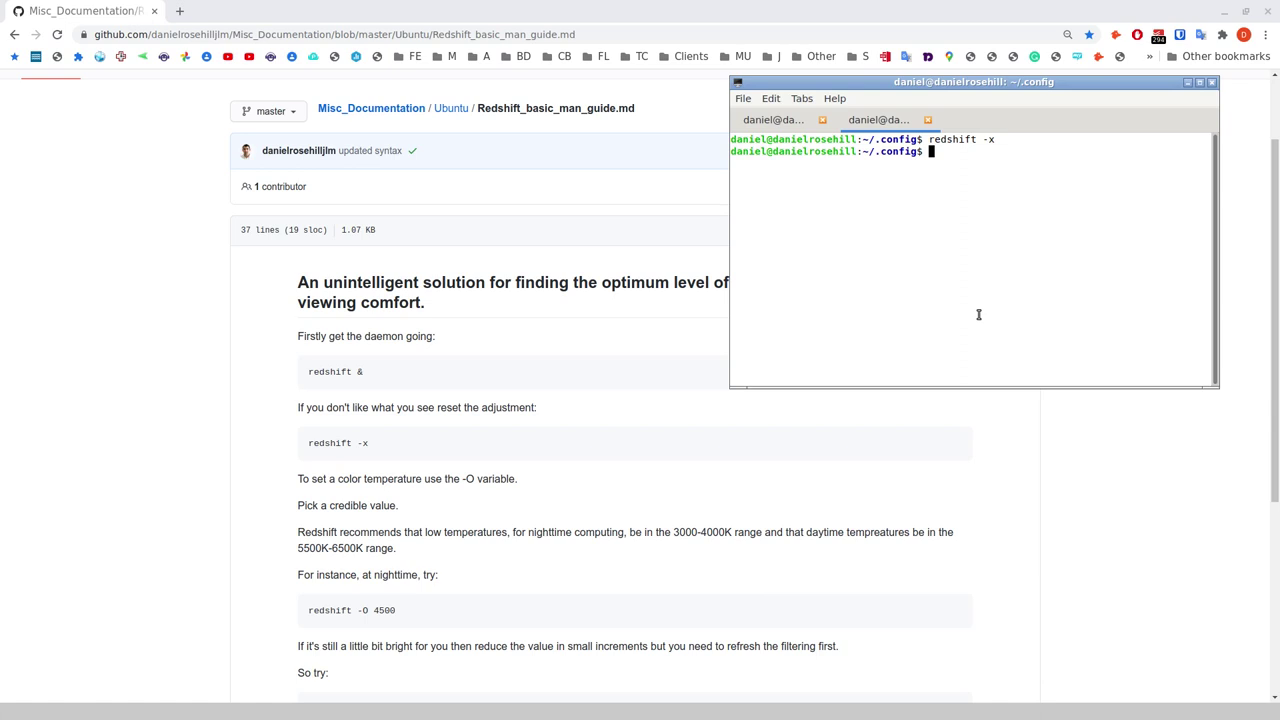
pyautogui.write('redshift -')
pyautogui.press('BackSpace')
pyautogui.press('BackSpace')
pyautogui.press('BackSpace')
pyautogui.press('BackSpace')
pyautogui.press('BackSpace')
pyautogui.press('BackSpace')
pyautogui.press('BackSpace')
pyautogui.press('BackSpace')
pyautogui.press('BackSpace')
pyautogui.press('BackSpace')
pyautogui.write('man redshift')
pyautogui.press('Return')
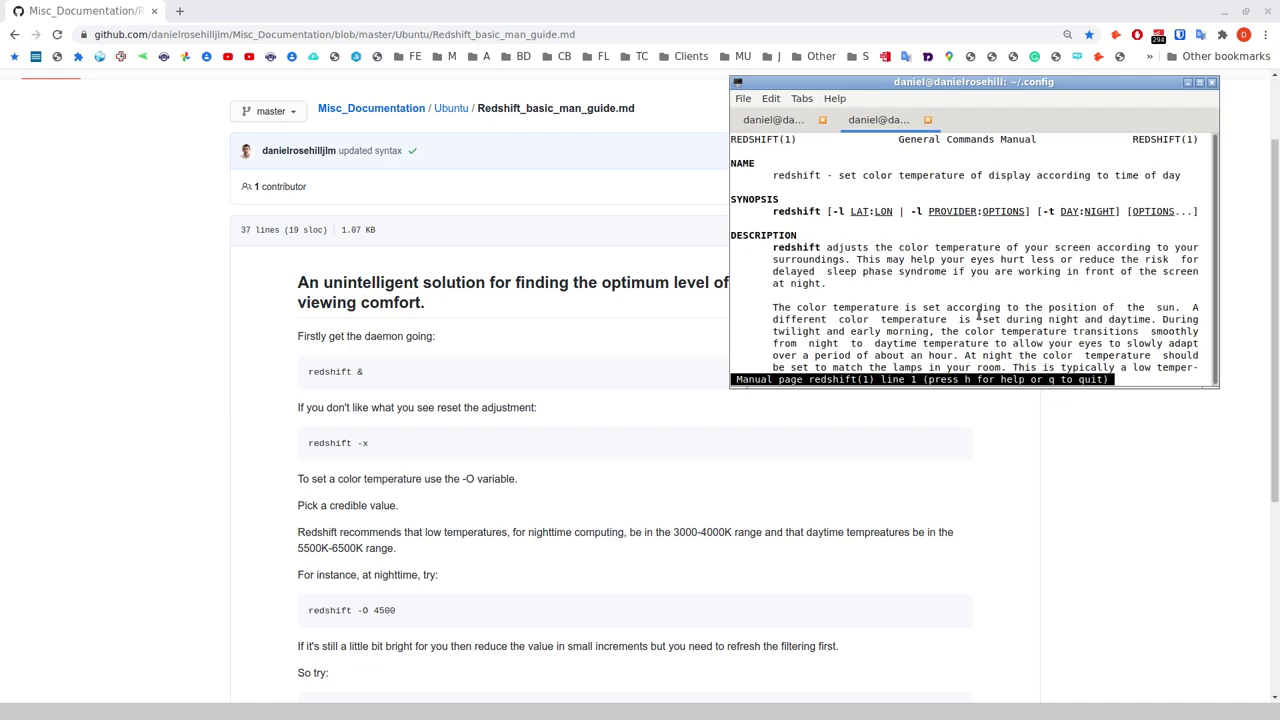
pyautogui.scroll(-7, 1014, 264)
pyautogui.scroll(-4, 1014, 264)
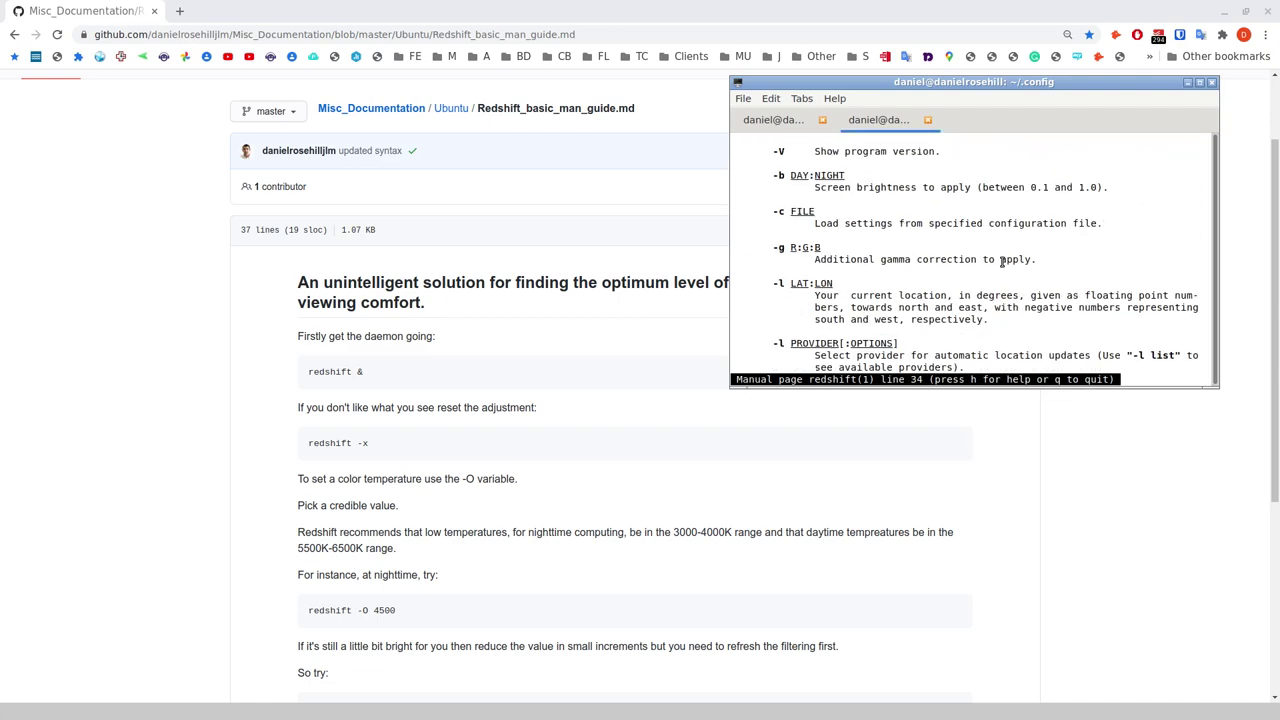
pyautogui.scroll(-4, 1001, 262)
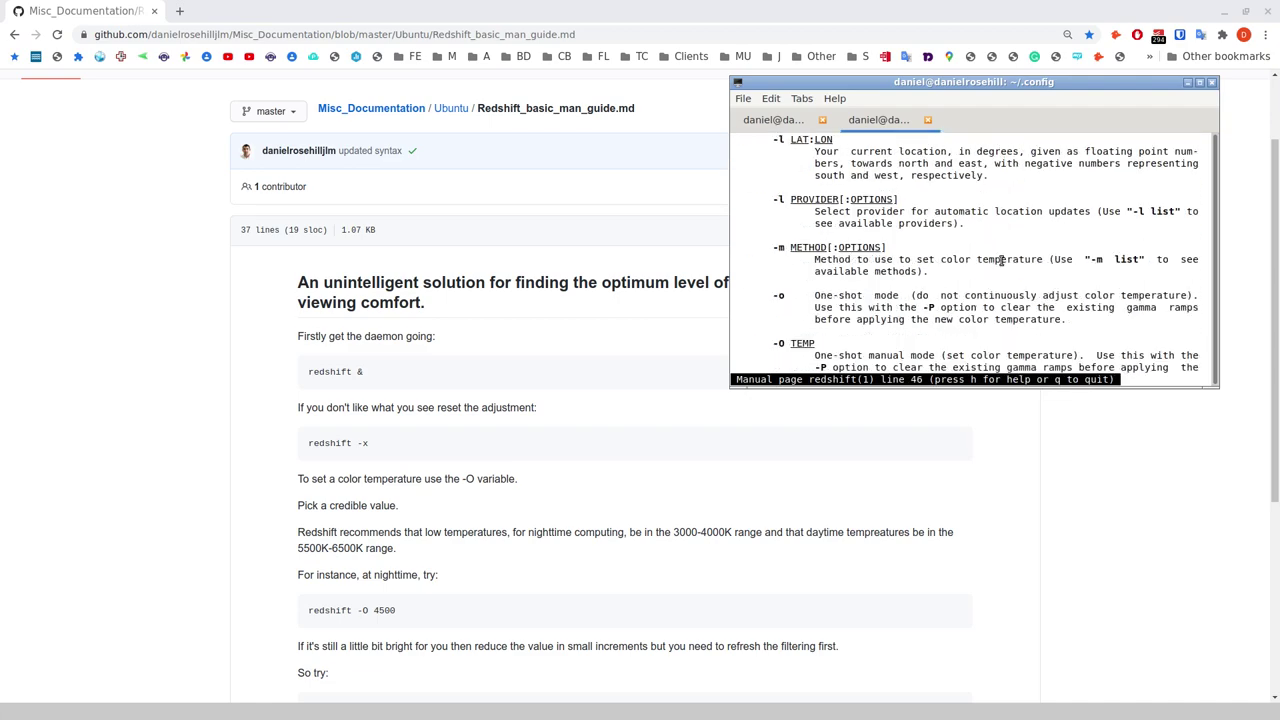
pyautogui.scroll(-6, 1001, 262)
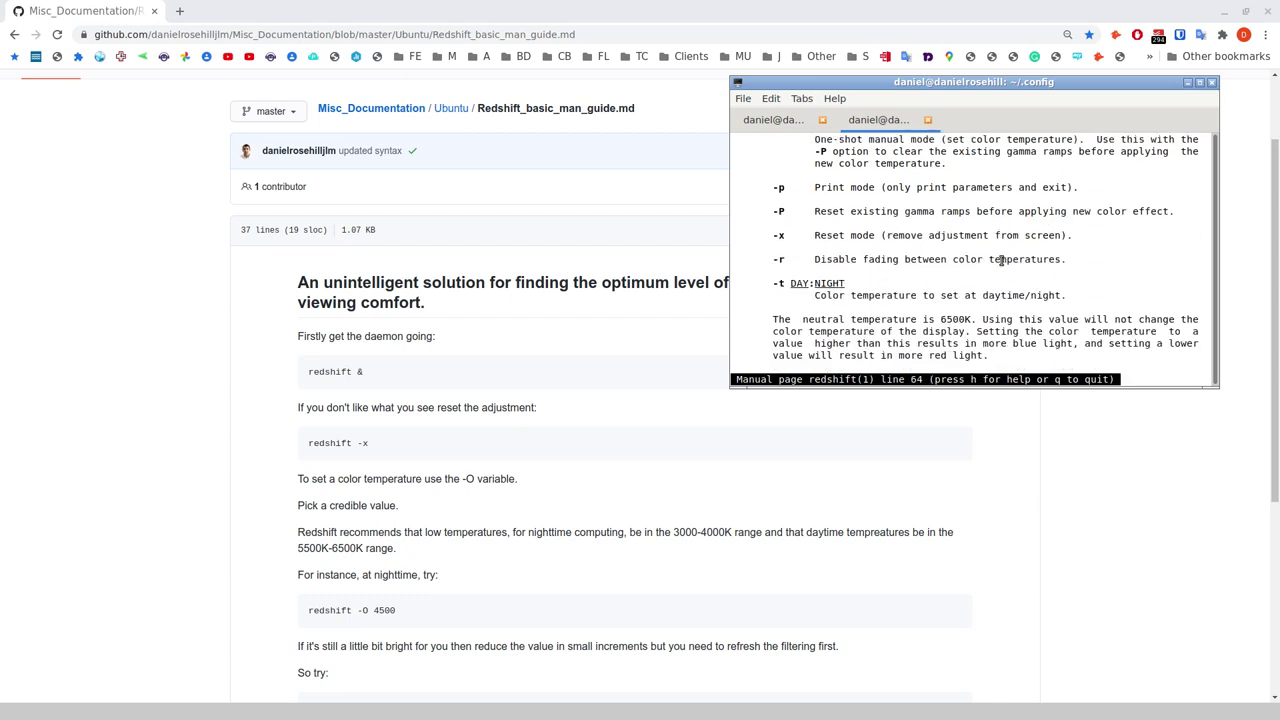
pyautogui.scroll(3, 1001, 262)
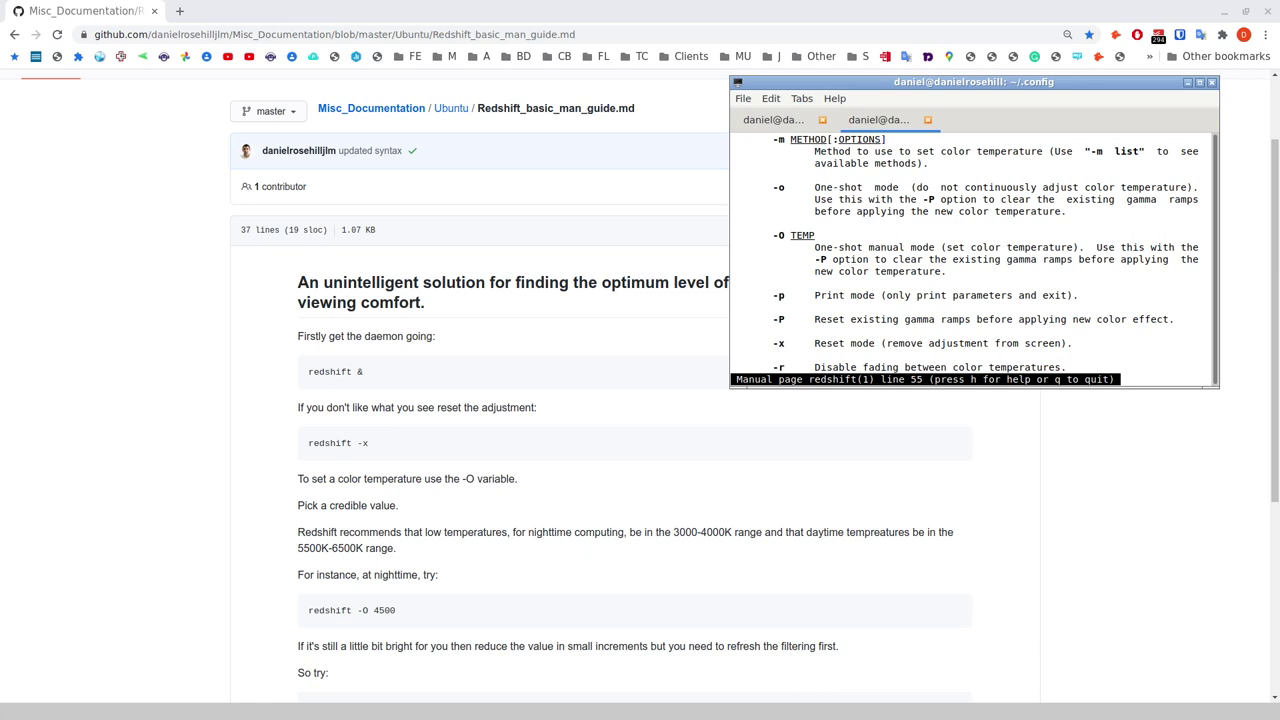
pyautogui.press('q')
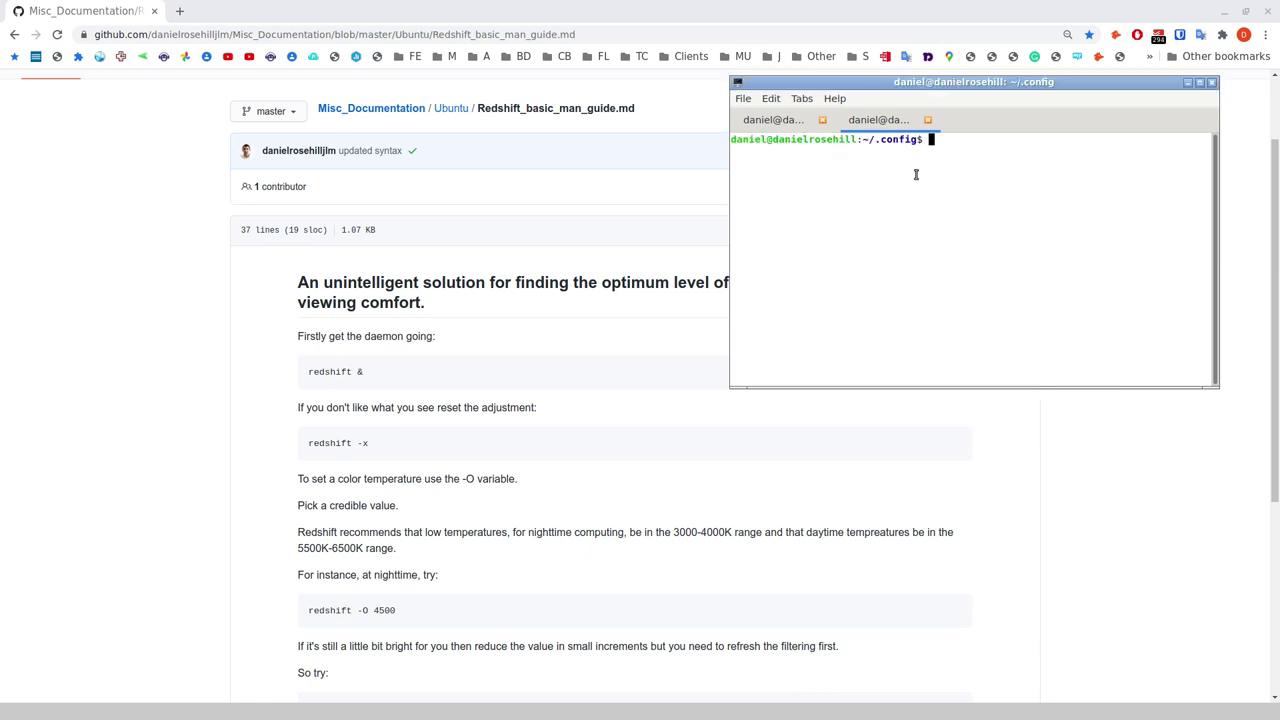
# Step: Apply 4500K, then 5000K with -P reset, then clear the adjustment with redshift -x
pyautogui.write('redshift -O 4500')
pyautogui.press('Return')
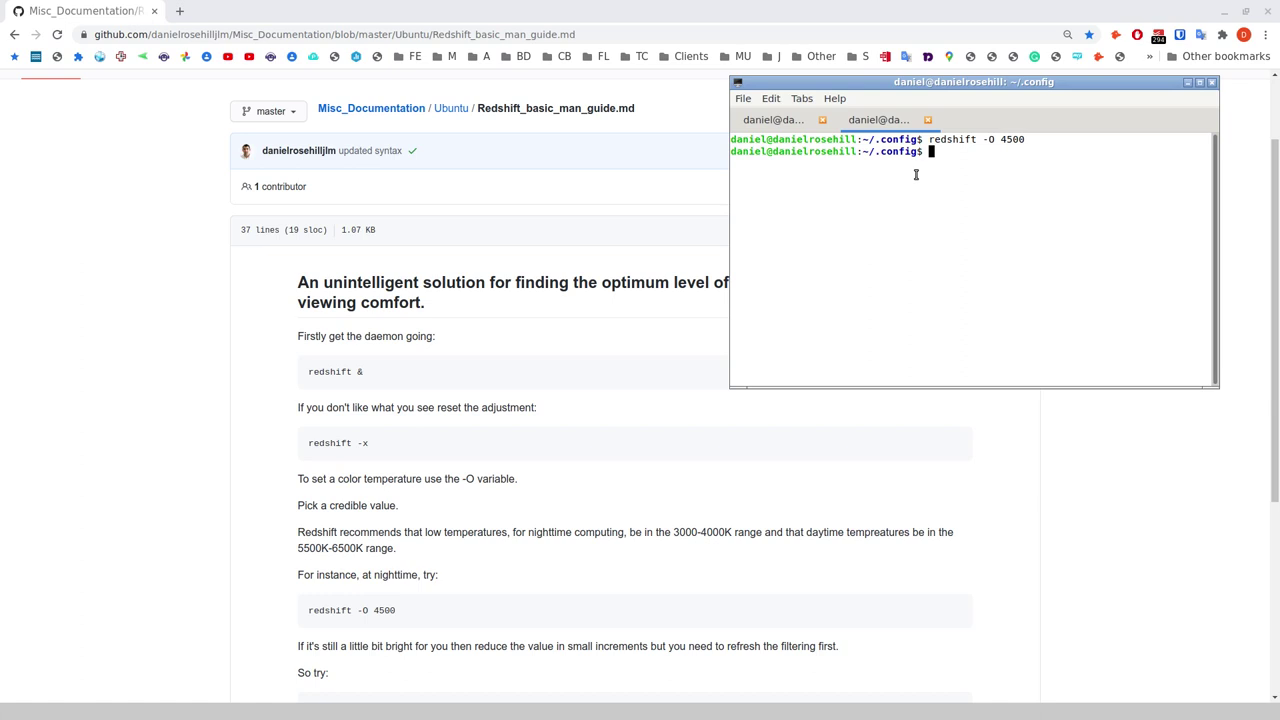
pyautogui.write('redshift -P -O 5000')
pyautogui.press('Return')
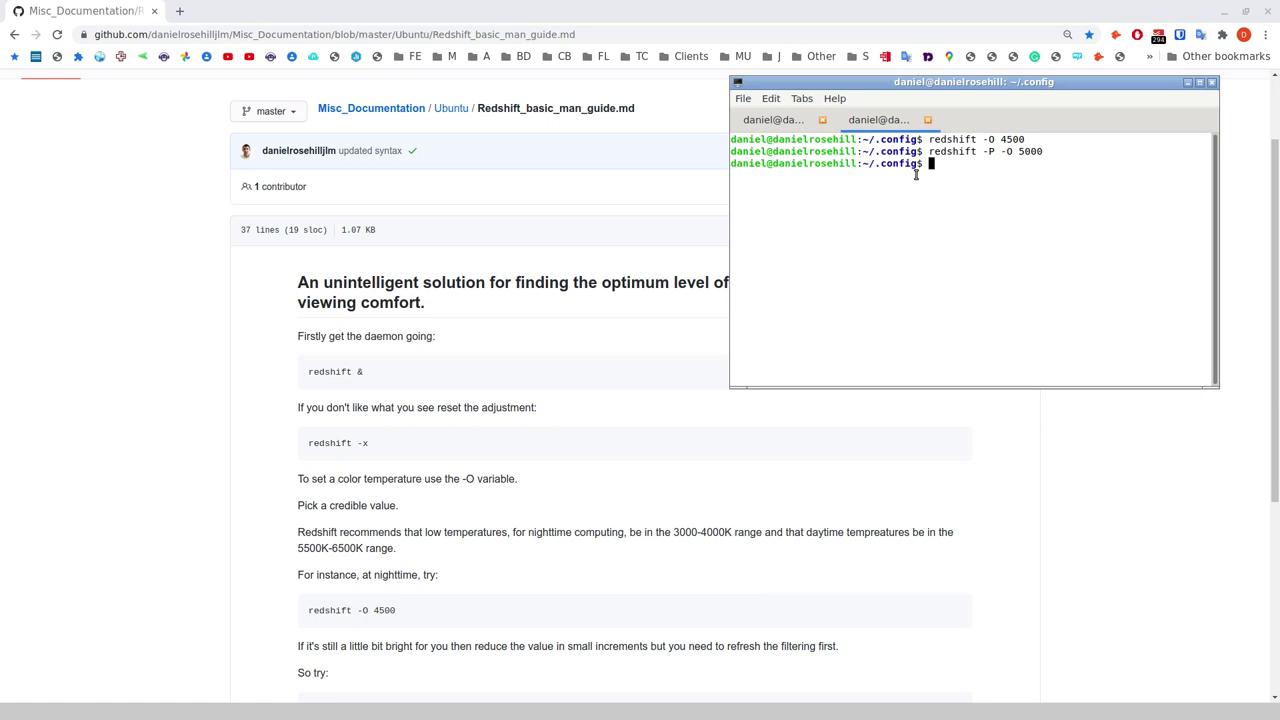
pyautogui.write('redshift -x')
pyautogui.press('Return')
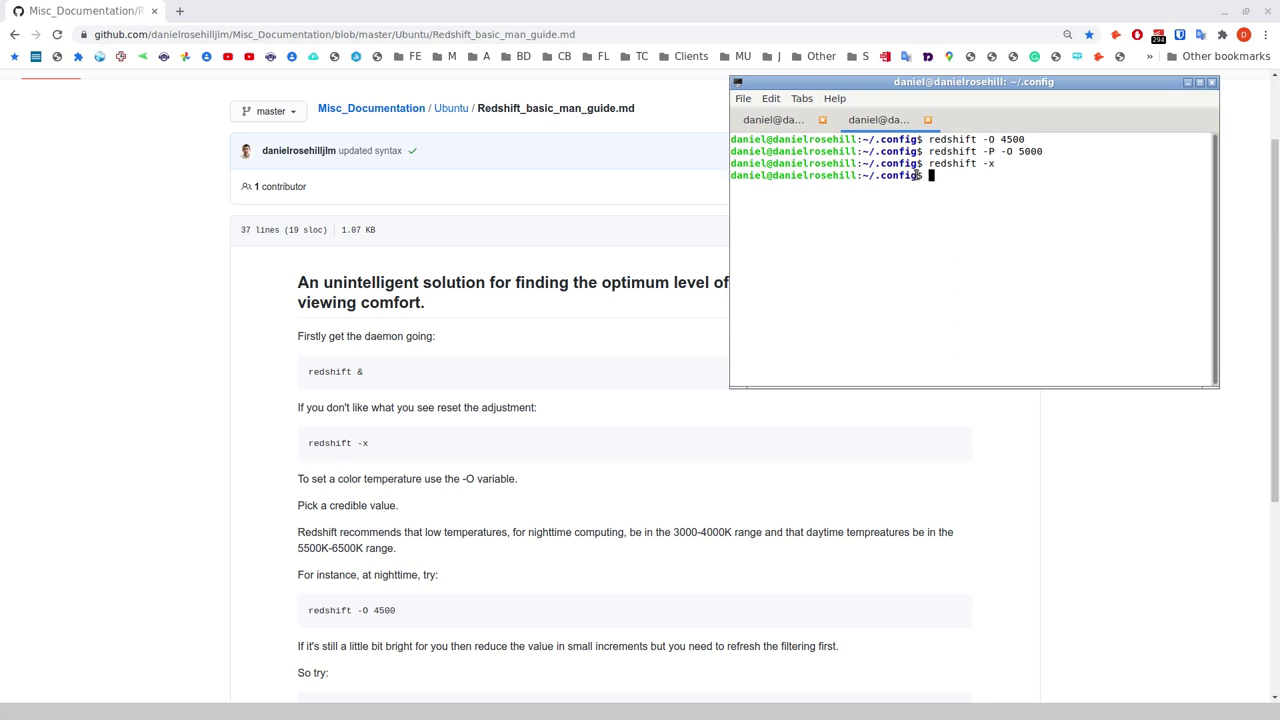
# Step: Try 3000K, then 1000K with -P, reset with redshift -x, and show redshift.conf in nano
pyautogui.write('redshift -O 3000')
pyautogui.press('Return')
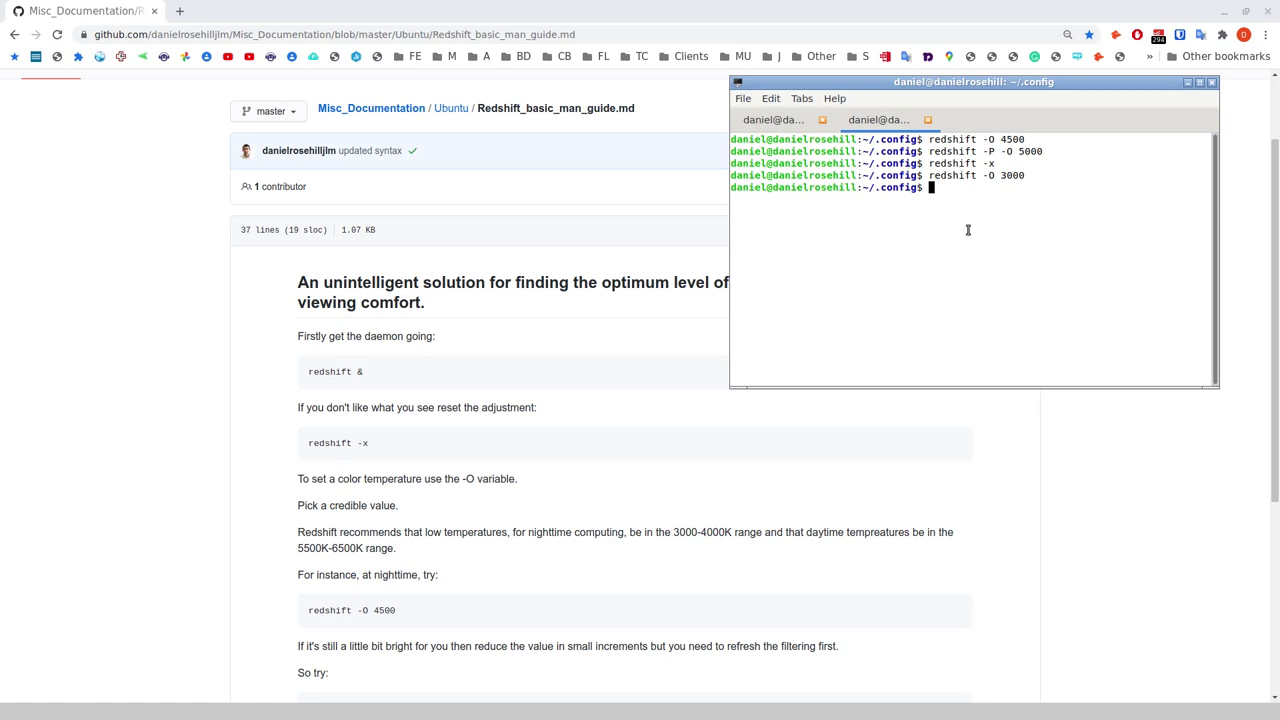
pyautogui.write('redshift -P -O 1000')
pyautogui.press('Return')
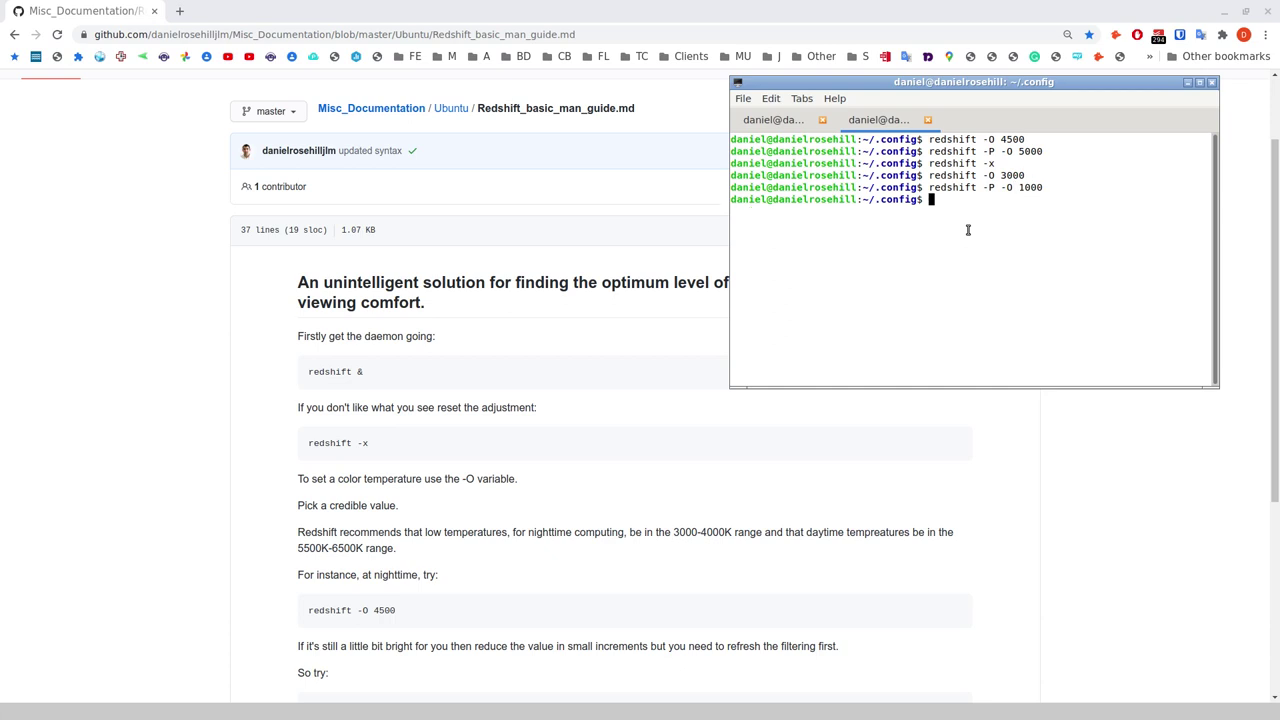
pyautogui.write('redshift -x')
pyautogui.press('Return')
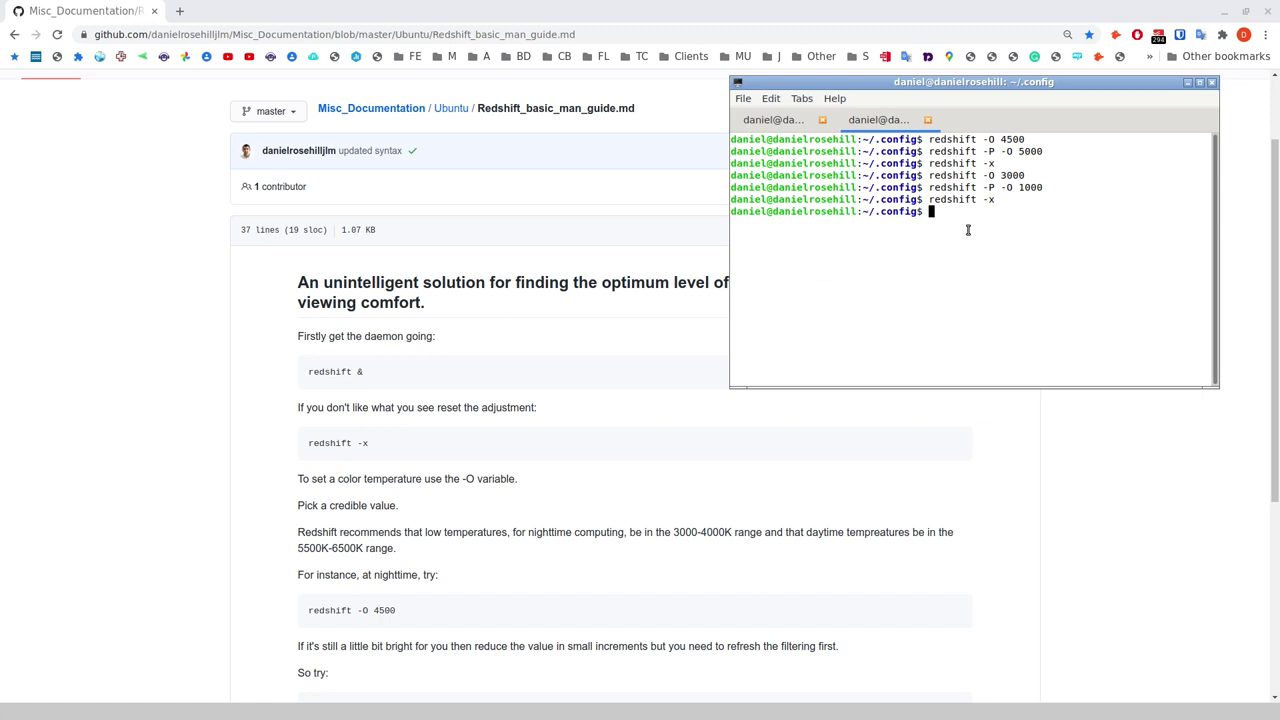
pyautogui.hotkey('ctrl', 'pageup')
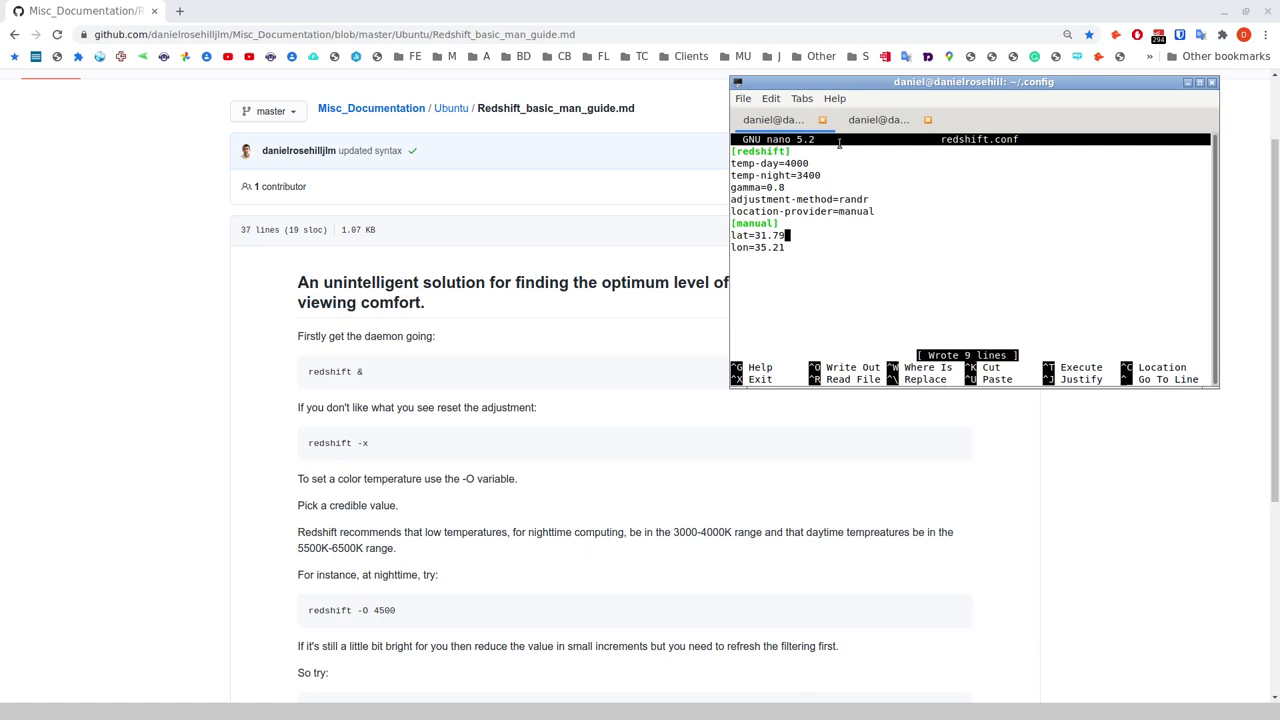
# Step: Return to the shell tab at the empty ~/.config prompt
pyautogui.click(866, 120)
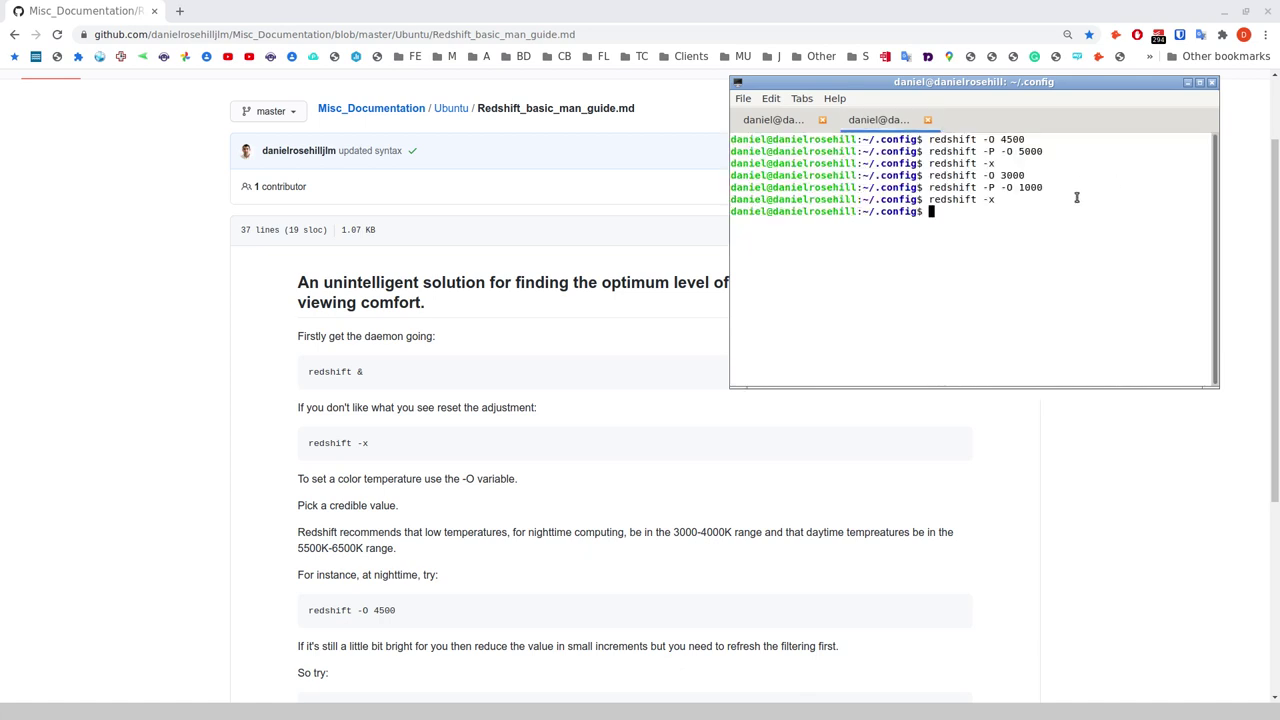